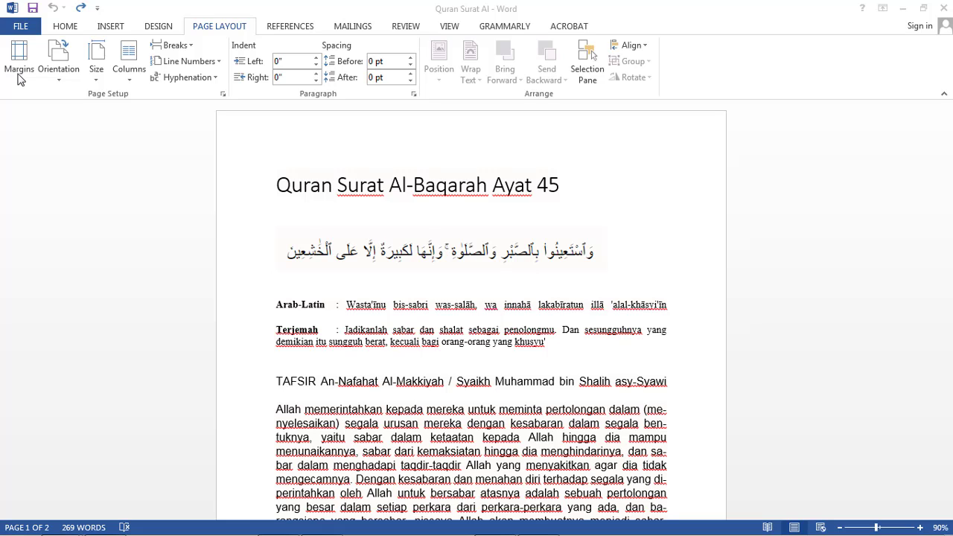
left_click(21, 84)
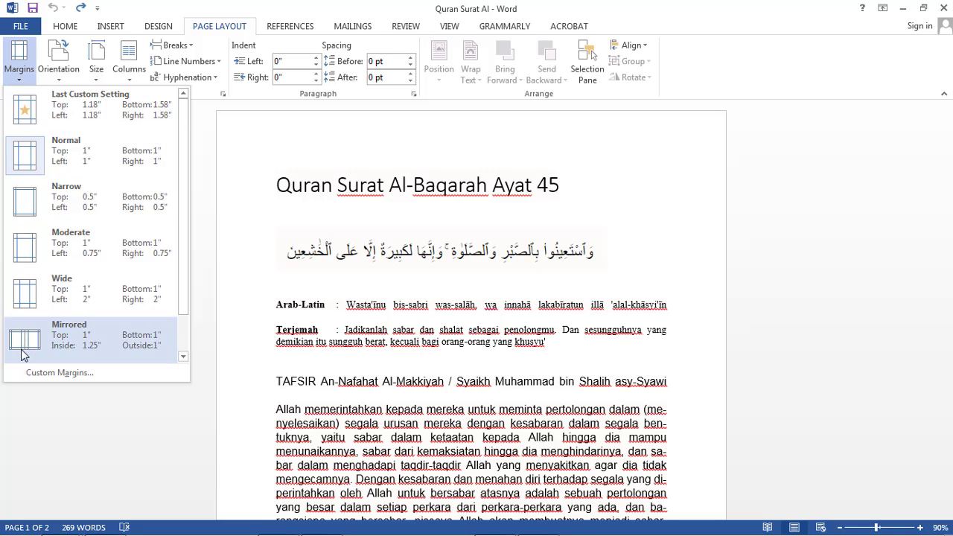
left_click(30, 372)
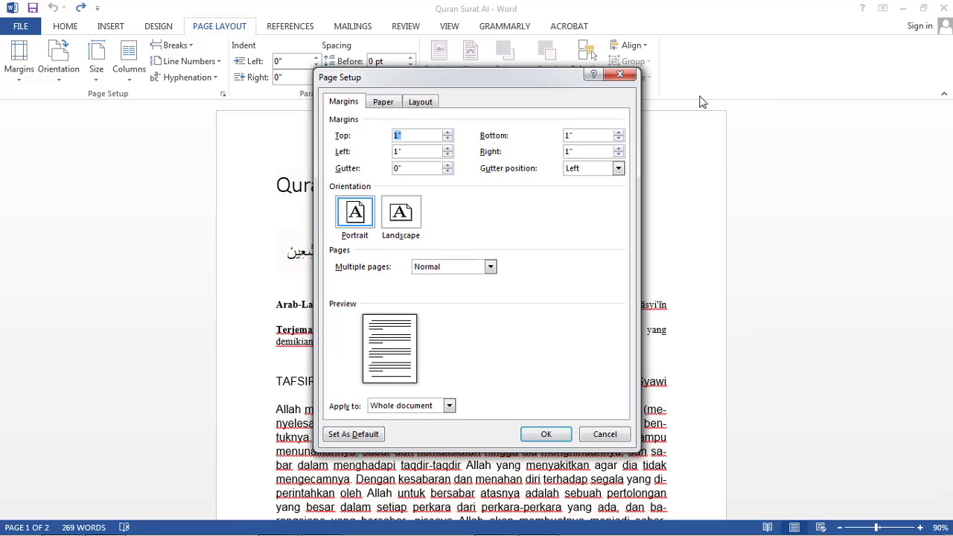
left_click(624, 75)
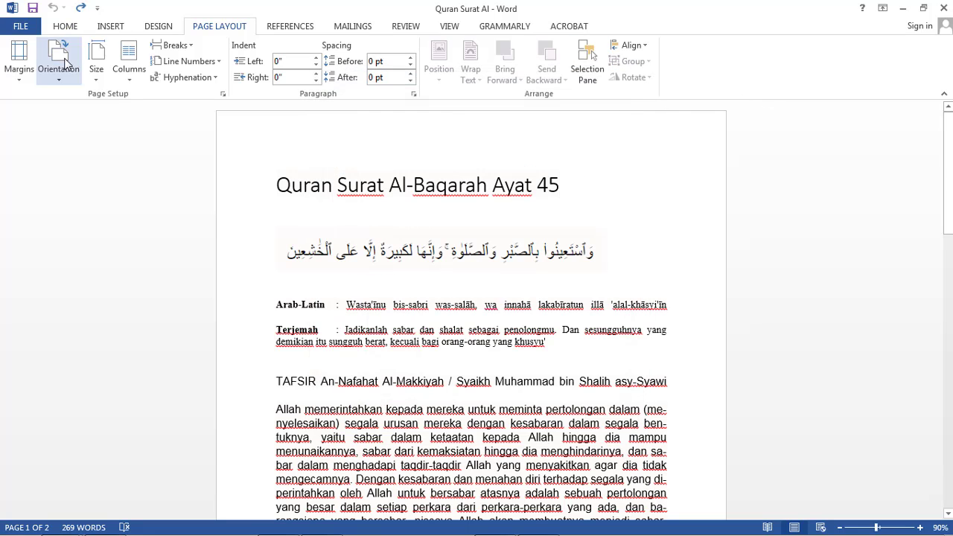
Switch the document's page orientation to landscape.
left_click(65, 64)
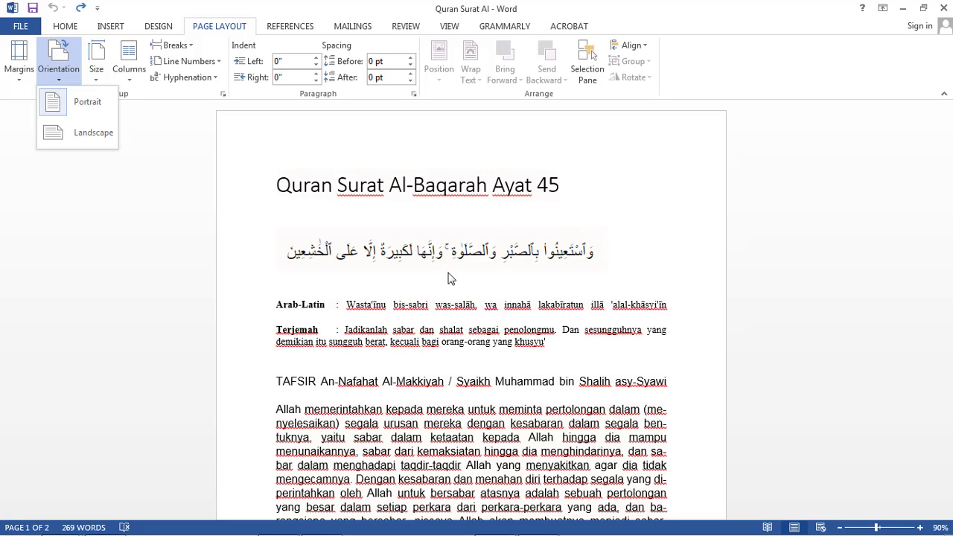
left_click(78, 131)
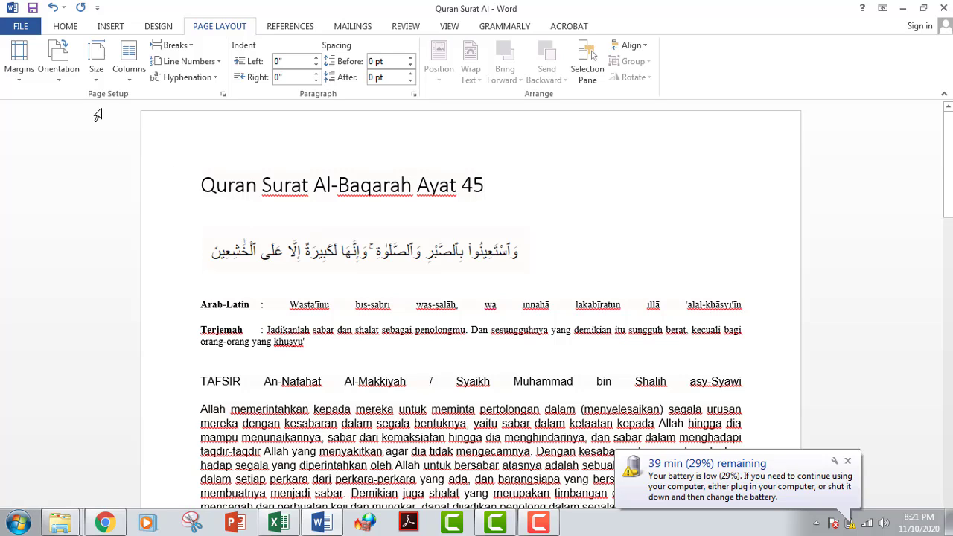
left_click(94, 80)
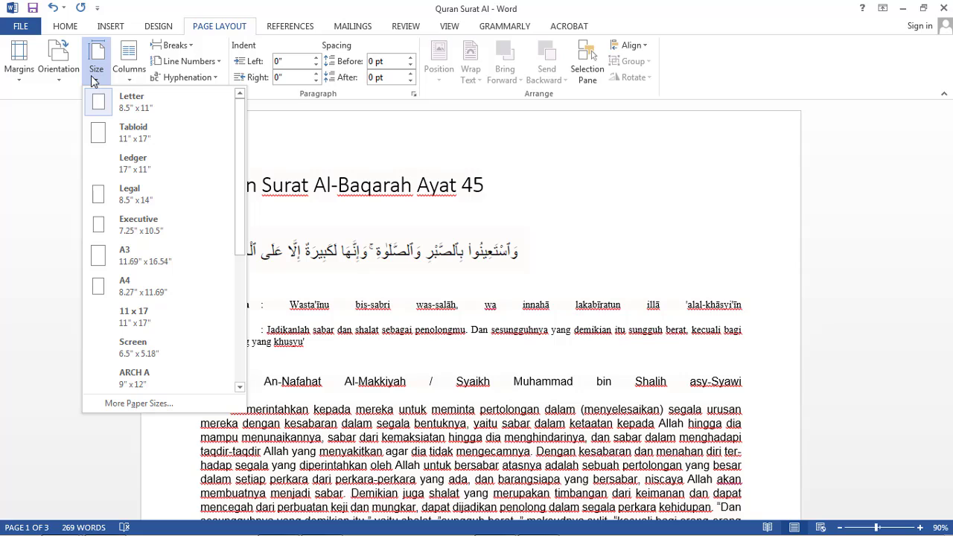
Try a two-column layout for the document text and return it to one column.
left_click(129, 82)
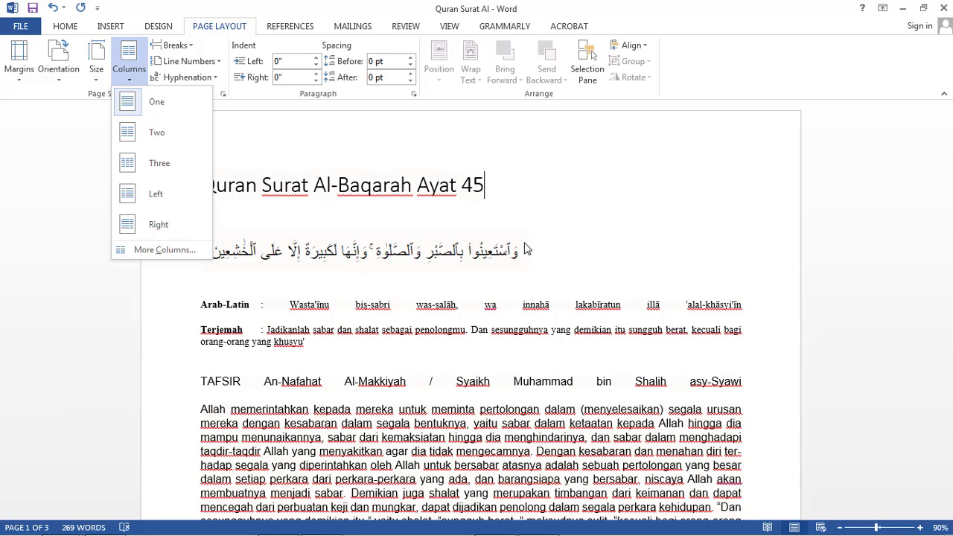
left_click(152, 147)
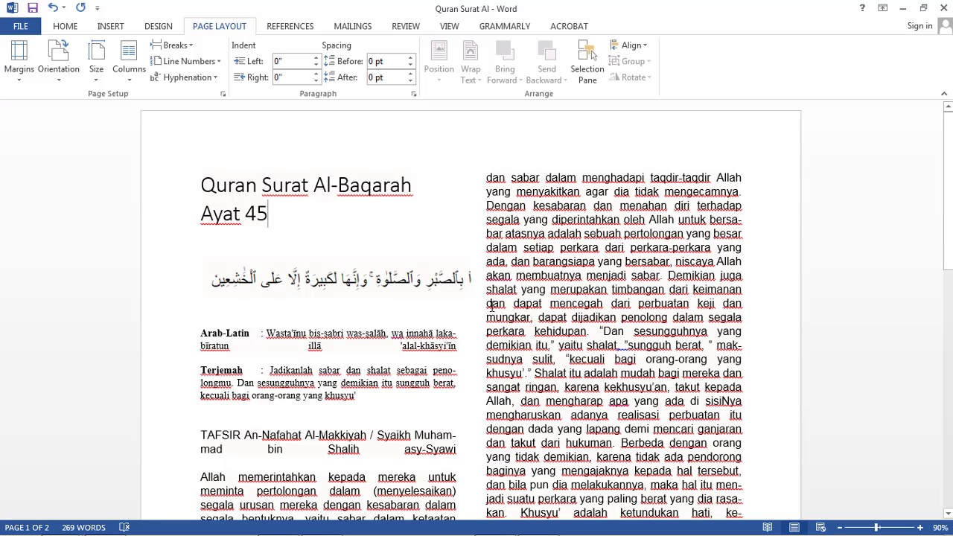
left_click(122, 79)
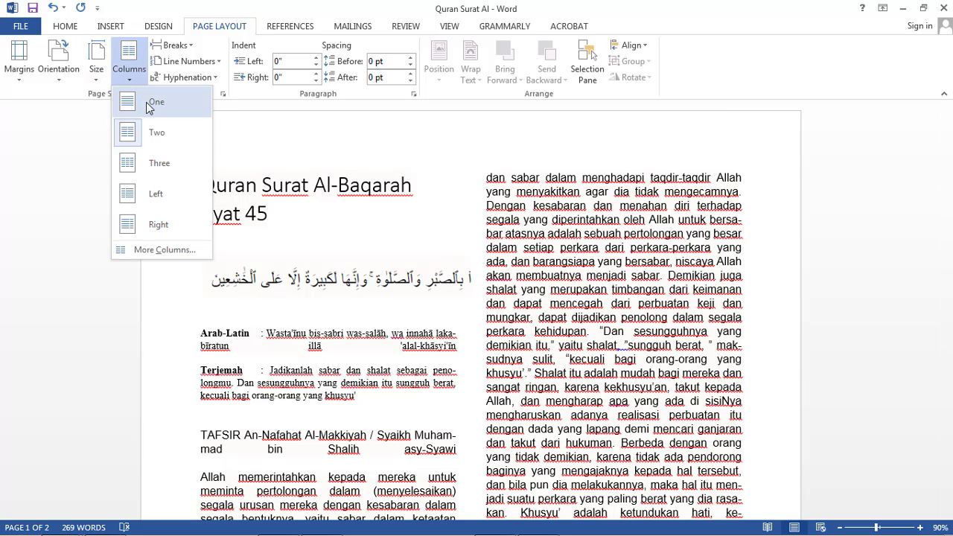
left_click(152, 103)
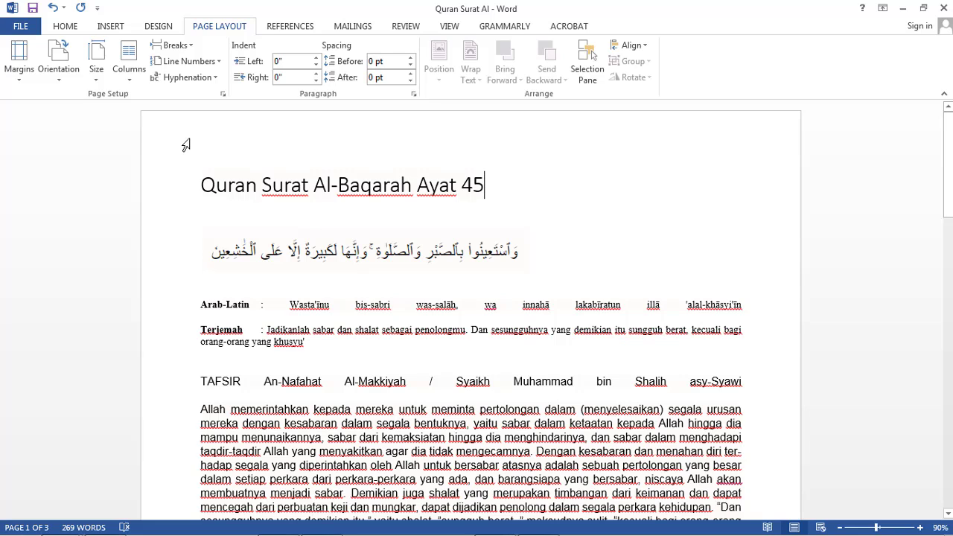
Turn on continuous line numbering for the document.
left_click(185, 45)
left_click(186, 46)
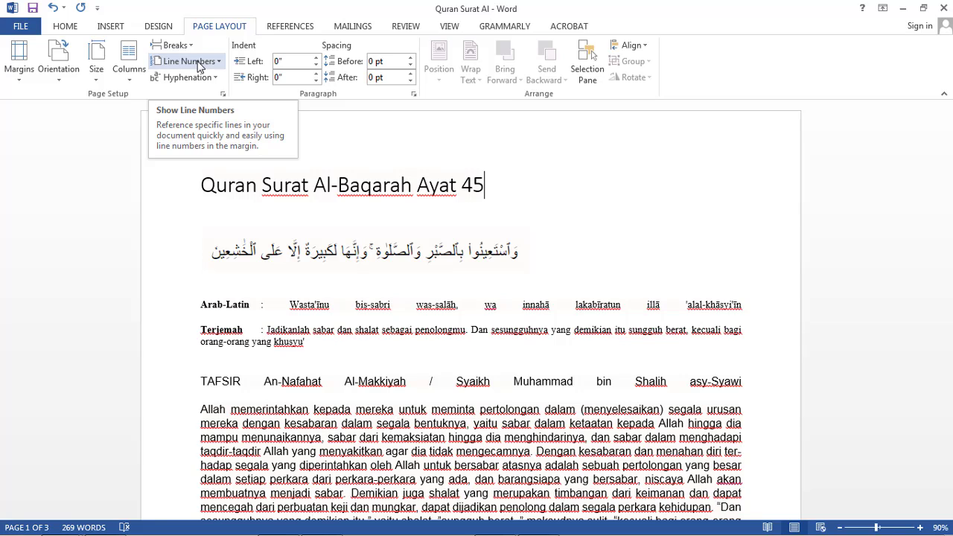
left_click(198, 67)
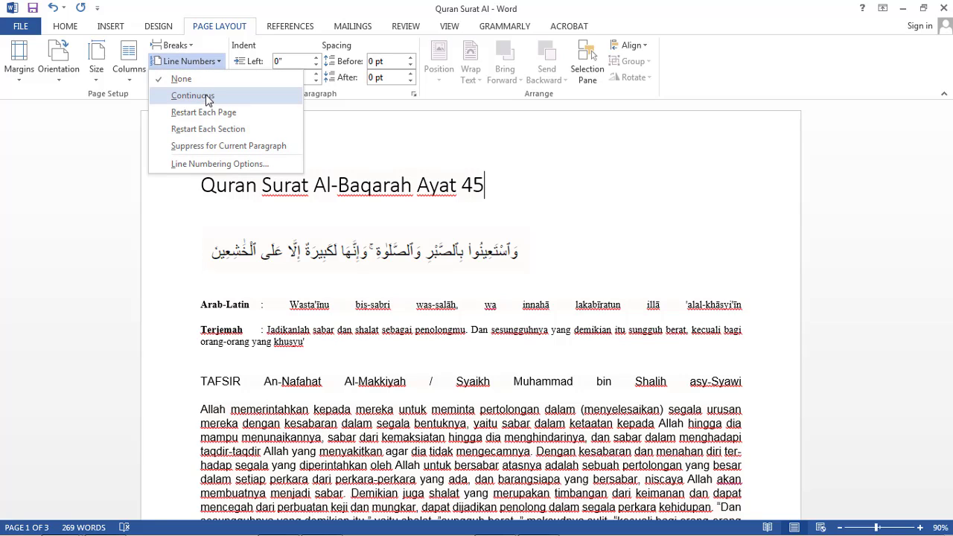
left_click(207, 97)
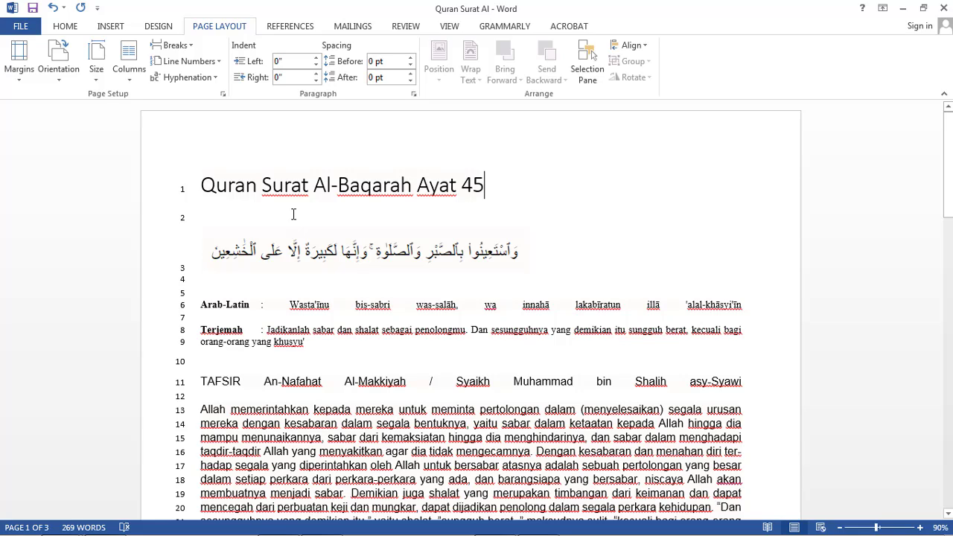
Run manual hyphenation on the document, dismiss its notice, and choose automatic hyphenation.
left_click(191, 78)
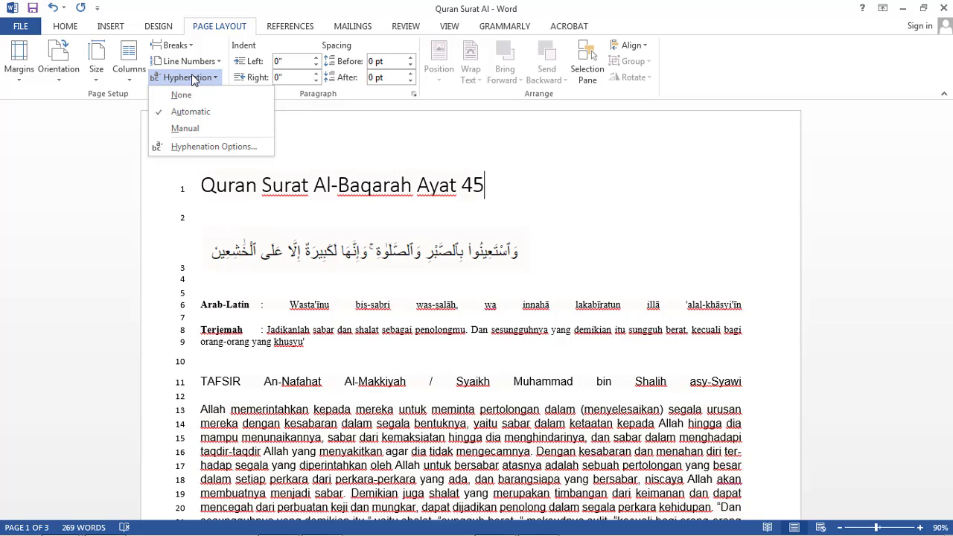
left_click(207, 129)
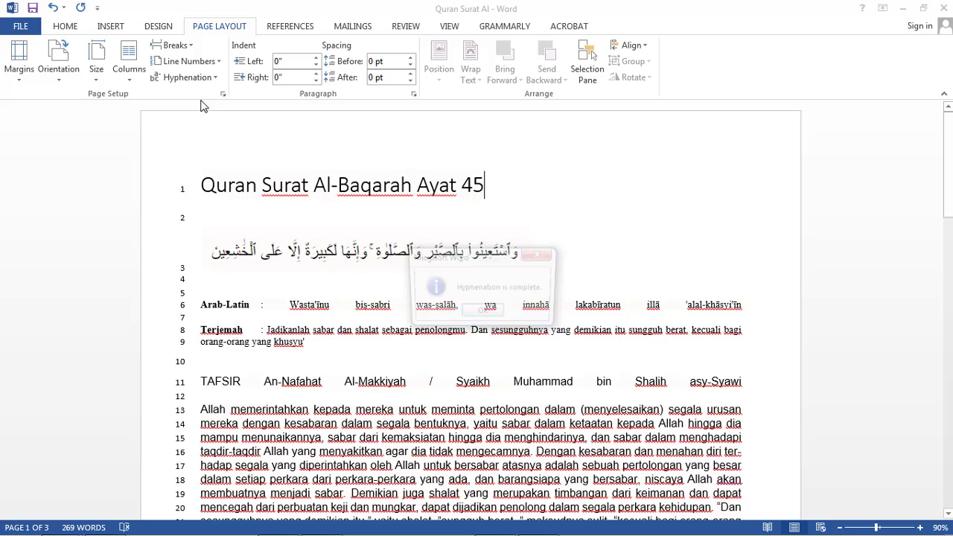
left_click(484, 313)
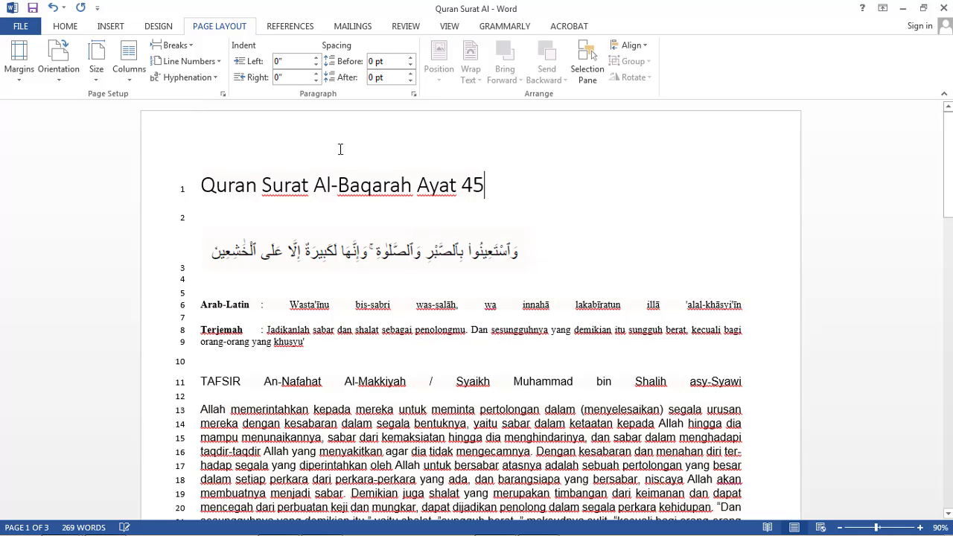
left_click(188, 78)
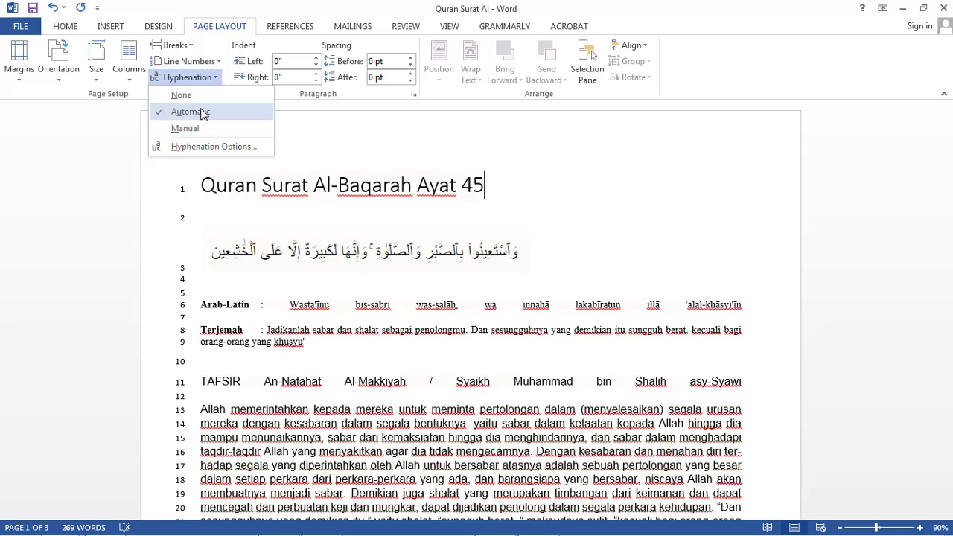
left_click(201, 111)
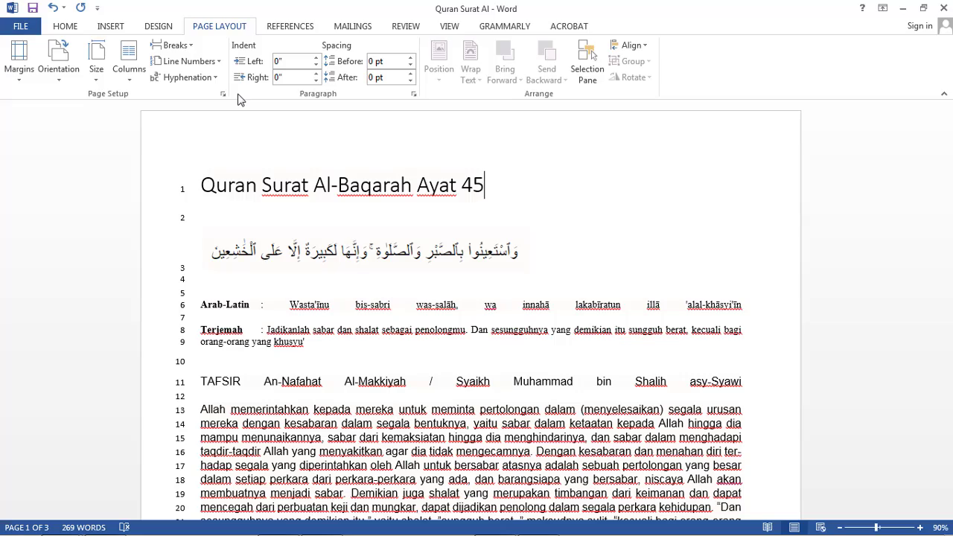
Set the document's page orientation back to portrait.
scroll(489, 304, "down", 3)
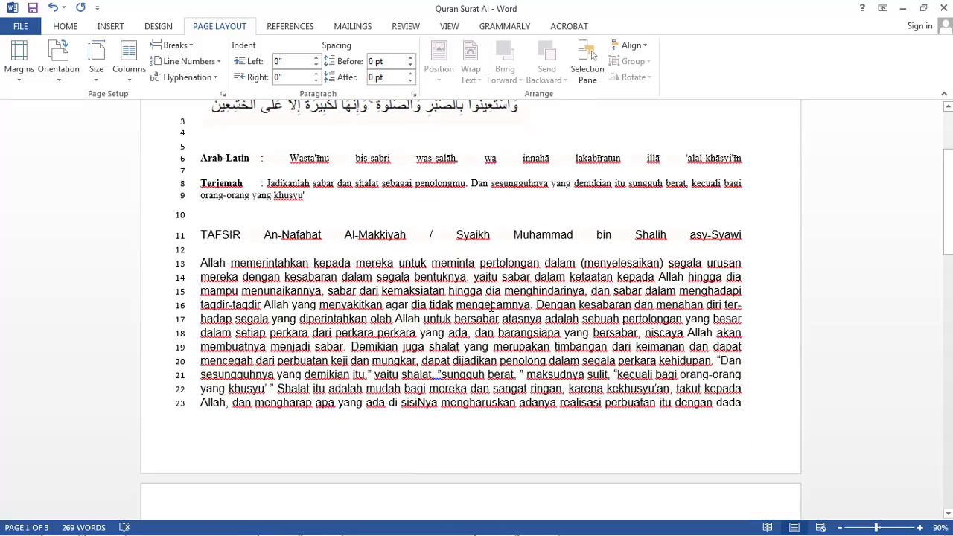
scroll(489, 305, "down", 1)
scroll(489, 305, "up", 4)
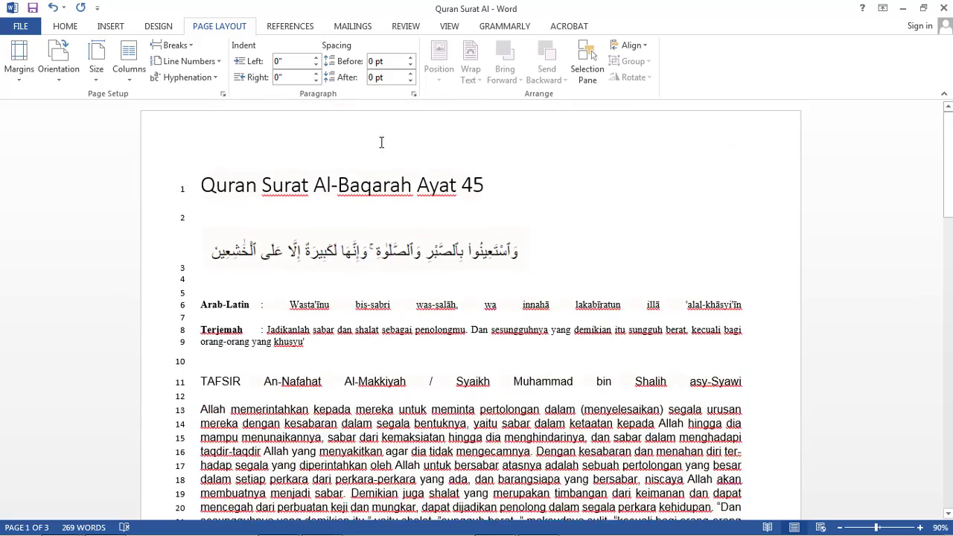
left_click(59, 71)
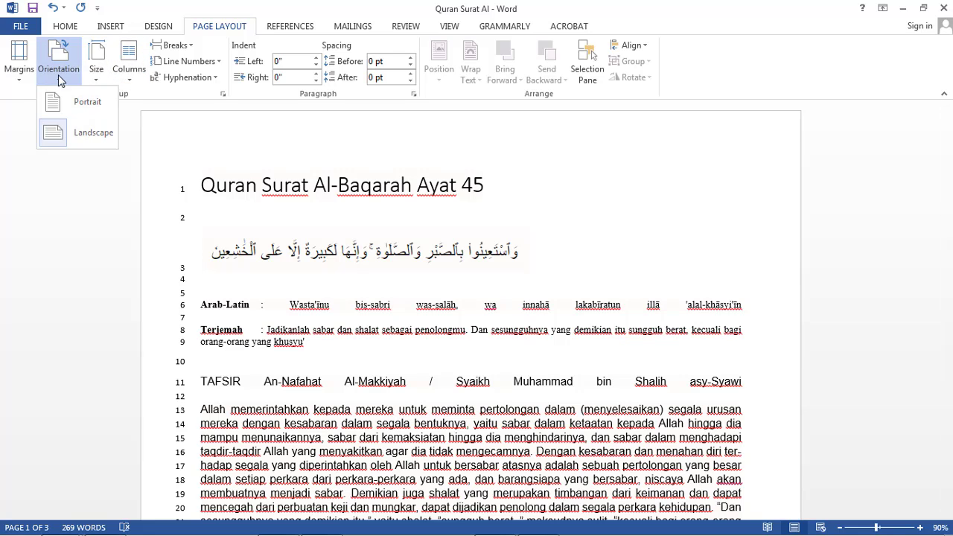
left_click(87, 104)
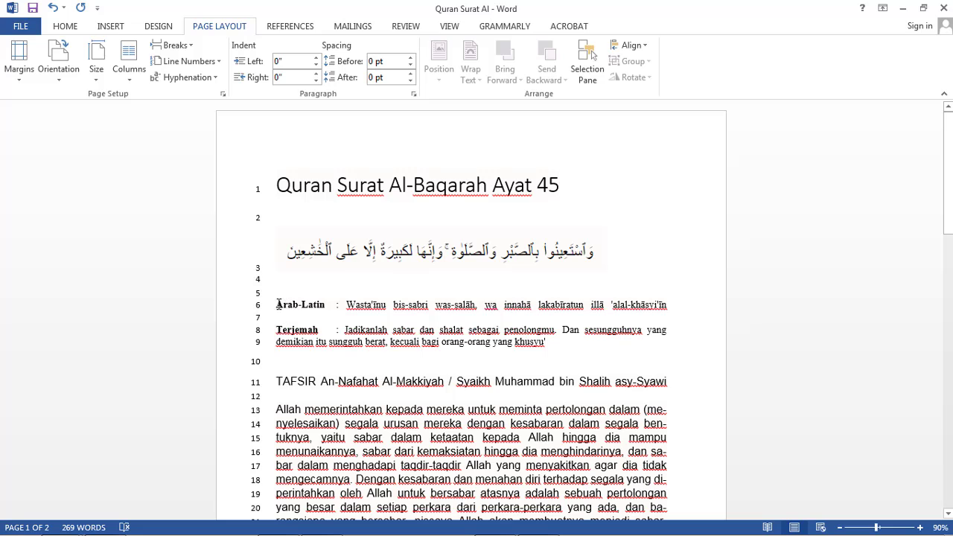
Try a 1.5" left indent on the Arab-Latin and Terjemah paragraphs and reset it to 0".
left_click_drag(277, 305, 284, 348)
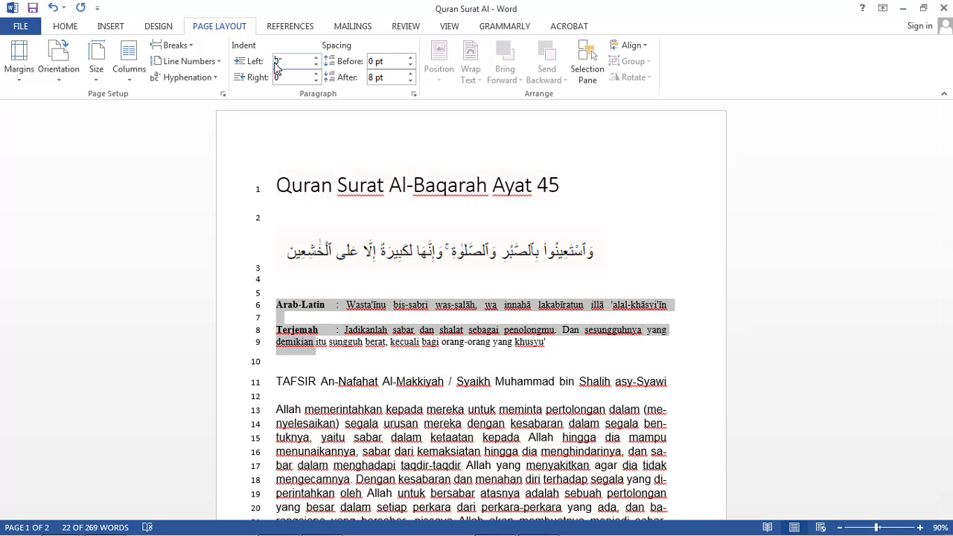
left_click_drag(283, 62, 268, 65)
type("1.5")
key("Return")
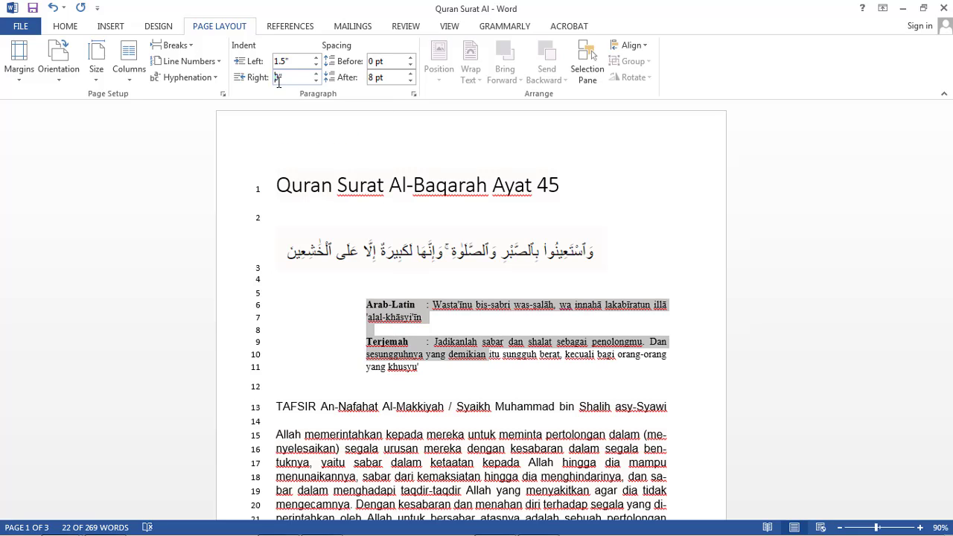
left_click(283, 63)
type("0")
left_click(388, 350)
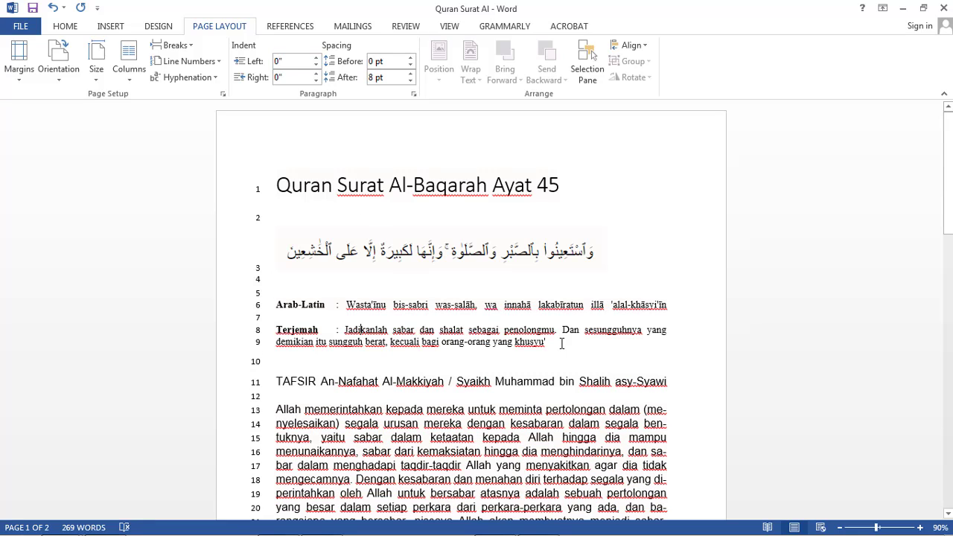
Set a 1.5" right indent on the Arab-Latin and Terjemah paragraphs.
left_click_drag(562, 343, 512, 310)
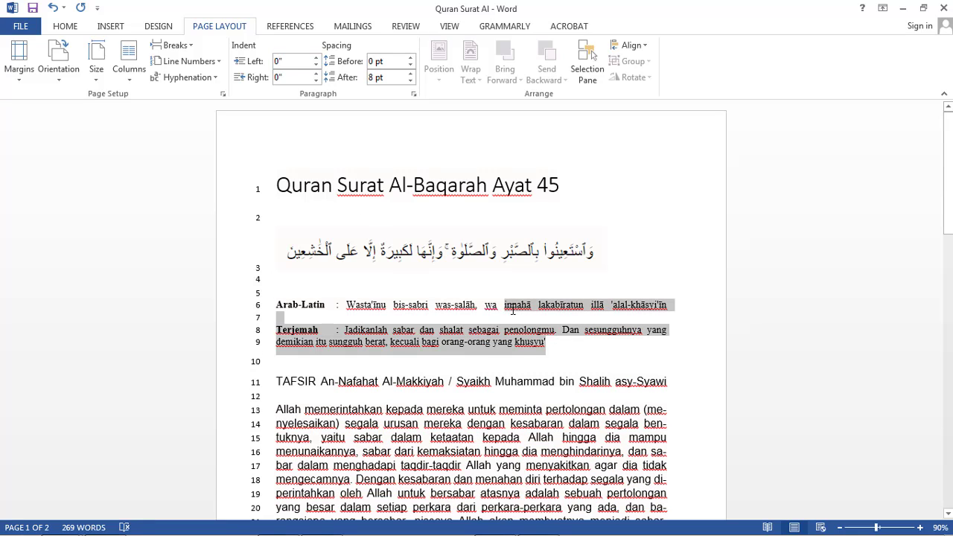
double_click(277, 78)
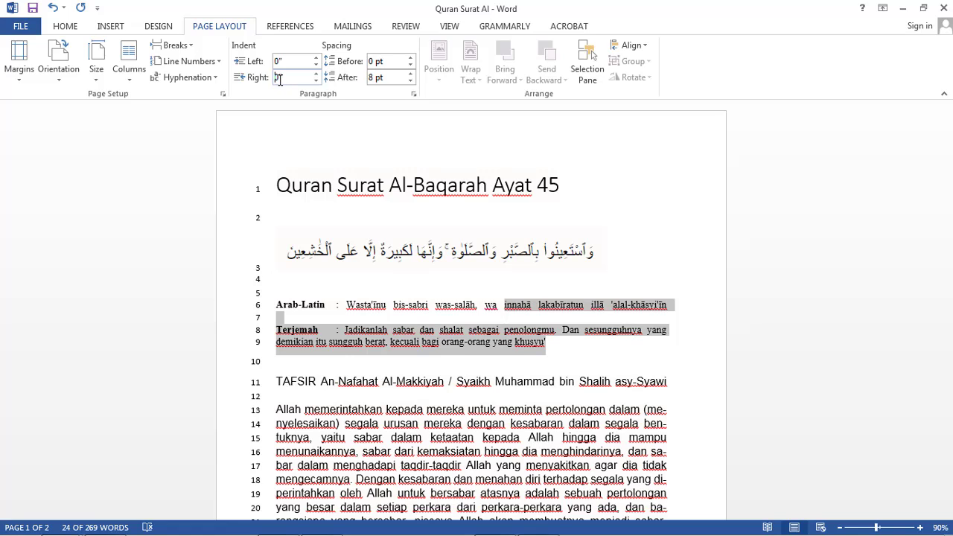
type("0")
type("1")
type(".5")
key("Return")
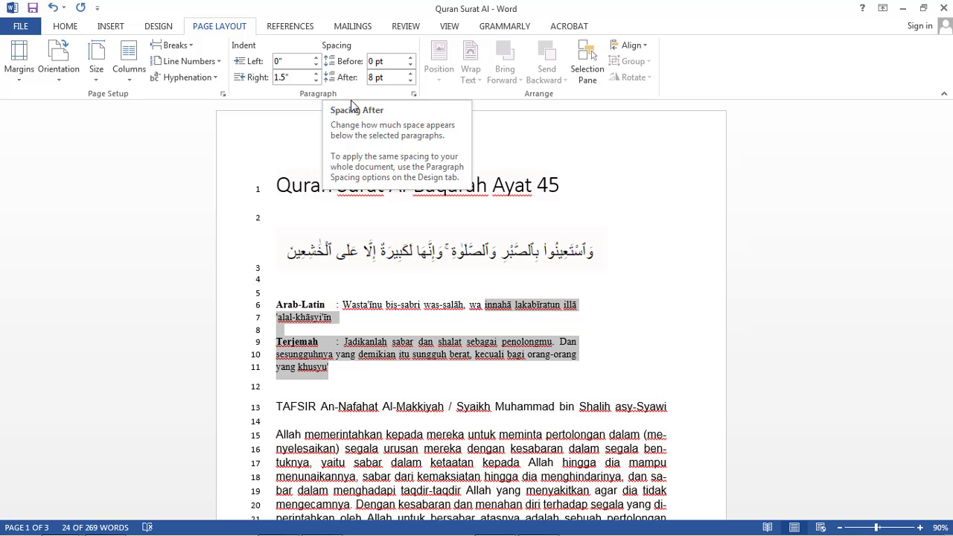
Set the spacing before the TAFSIR heading line to 2 pt and raise it to 36 pt.
scroll(361, 256, "down", 3)
left_click(376, 285)
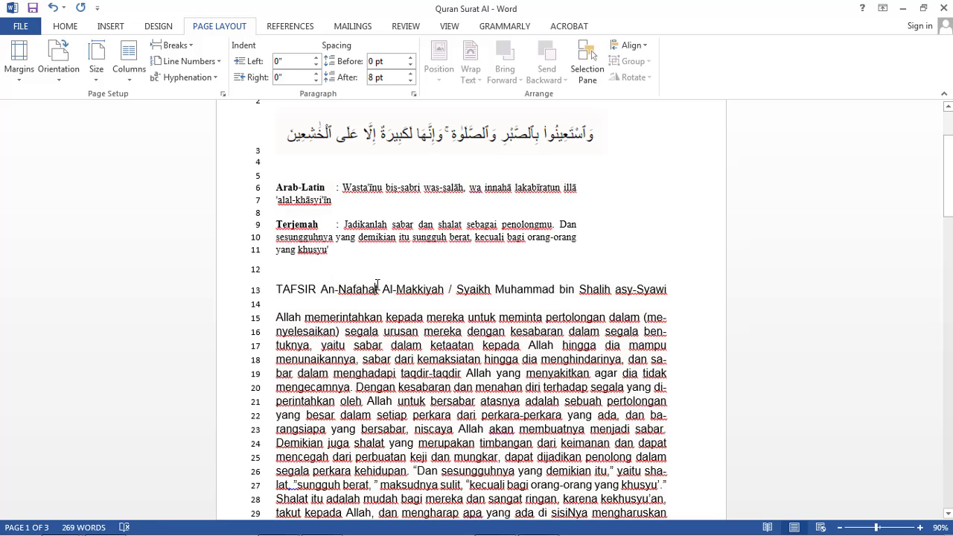
double_click(374, 60)
type("2")
key("Return")
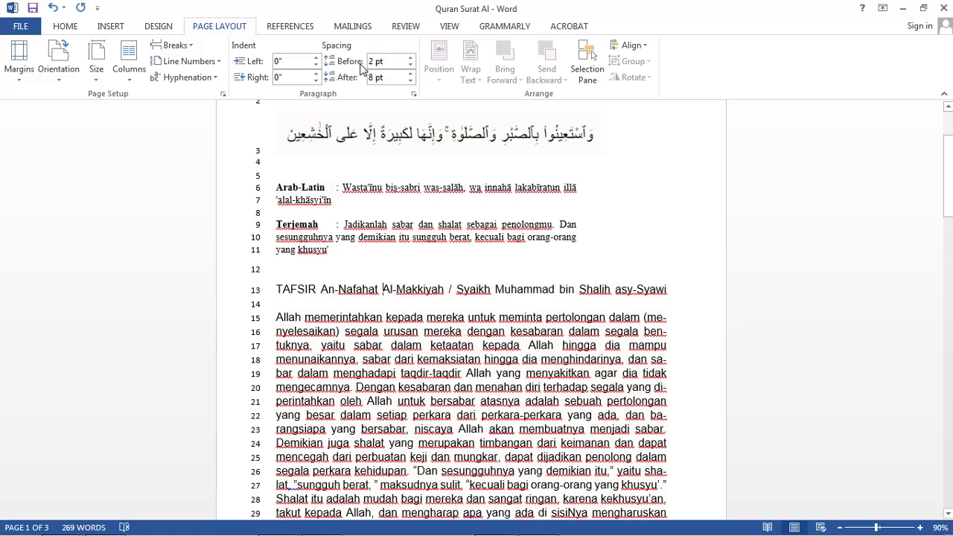
left_click(410, 58)
left_click(410, 58)
left_click(410, 58)
left_click(410, 58)
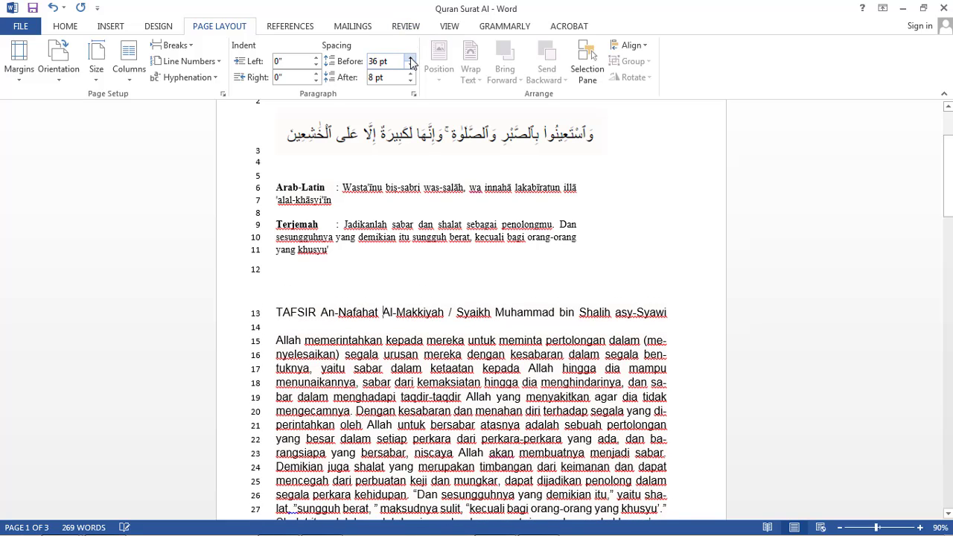
Increase the spacing after the TAFSIR heading line to 54 pt.
left_click(376, 77)
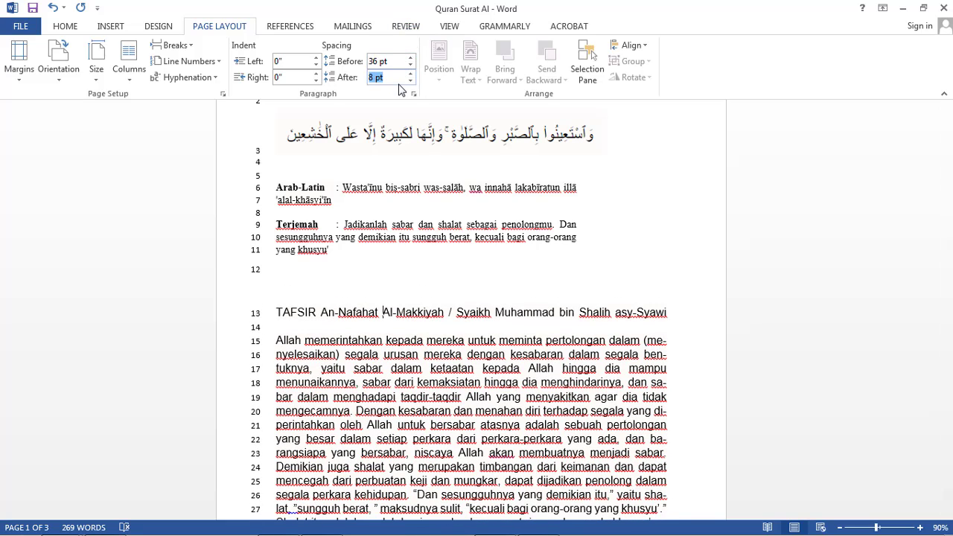
left_click(377, 77)
left_click(407, 82)
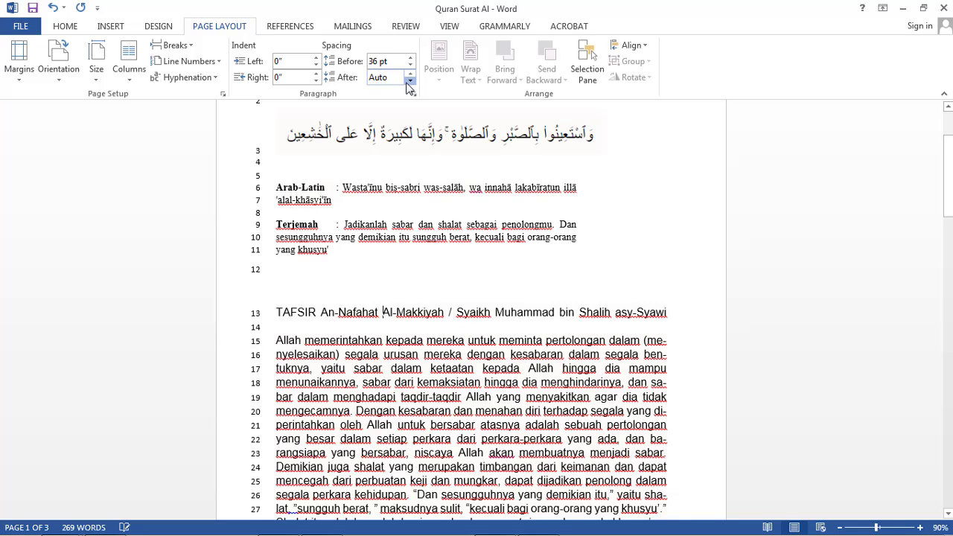
left_click(407, 75)
left_click(407, 75)
left_click(407, 75)
left_click(407, 75)
left_click(408, 75)
left_click(407, 76)
left_click(407, 75)
left_click(407, 76)
left_click(407, 76)
left_click(407, 75)
Insert an empty line after the TAFSIR heading line and remove it again.
left_click(518, 312)
left_click(669, 312)
key("Return")
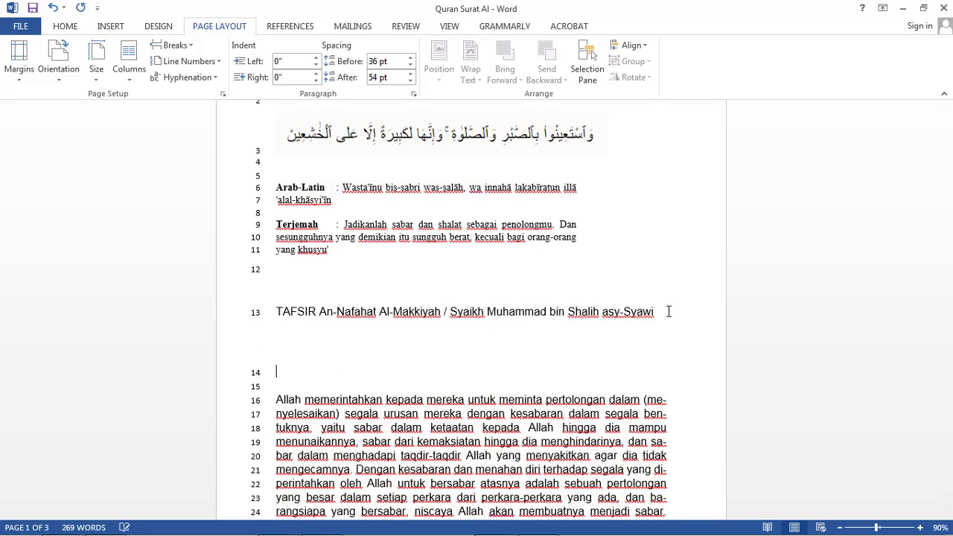
key("BackSpace")
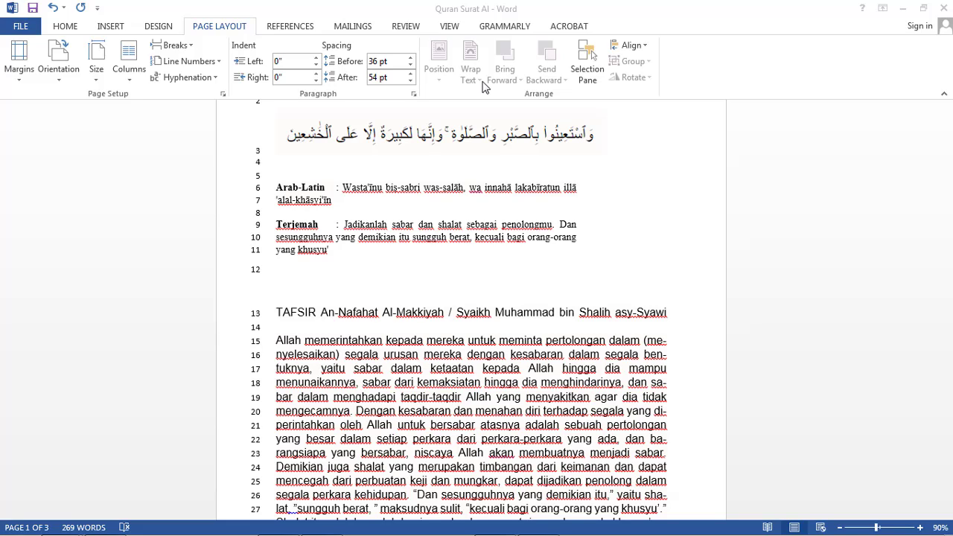
Select the SABAR bar in the PENOLONG SmartArt diagram and look over the shapes on the last page.
left_click(505, 90)
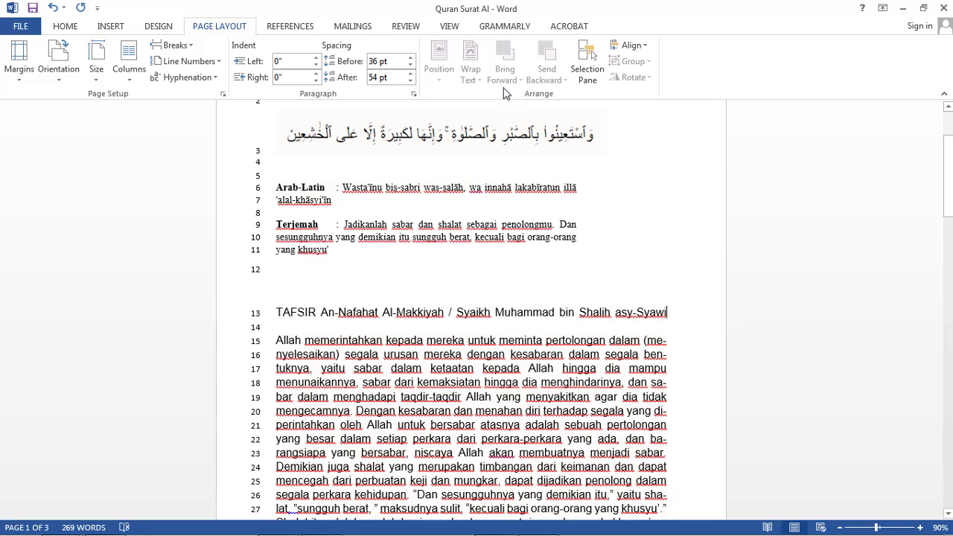
scroll(486, 97, "down", 1)
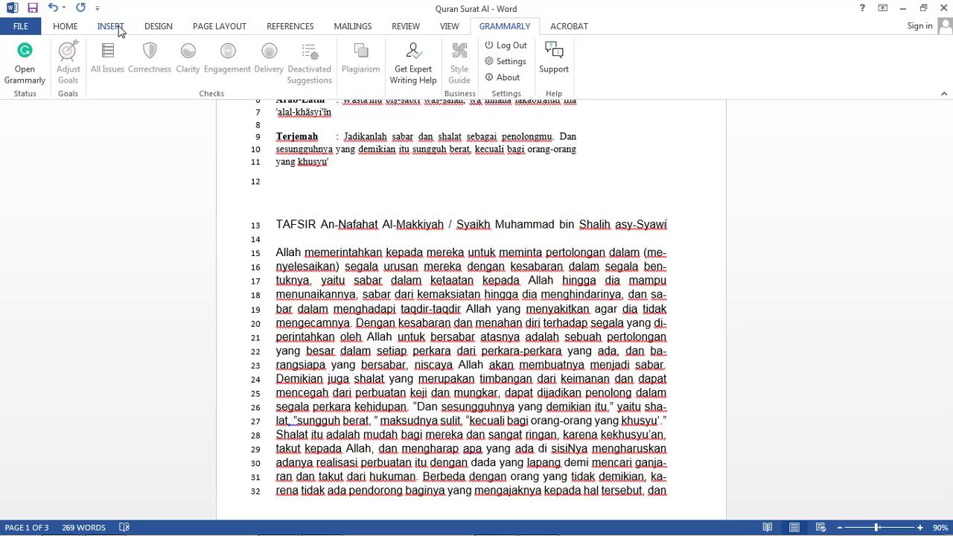
left_click(218, 28)
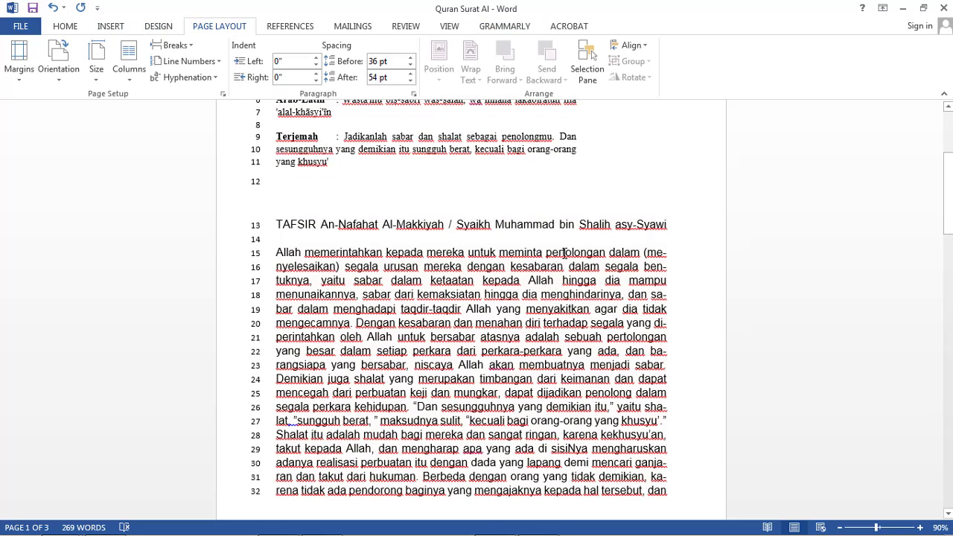
scroll(691, 221, "down", 15)
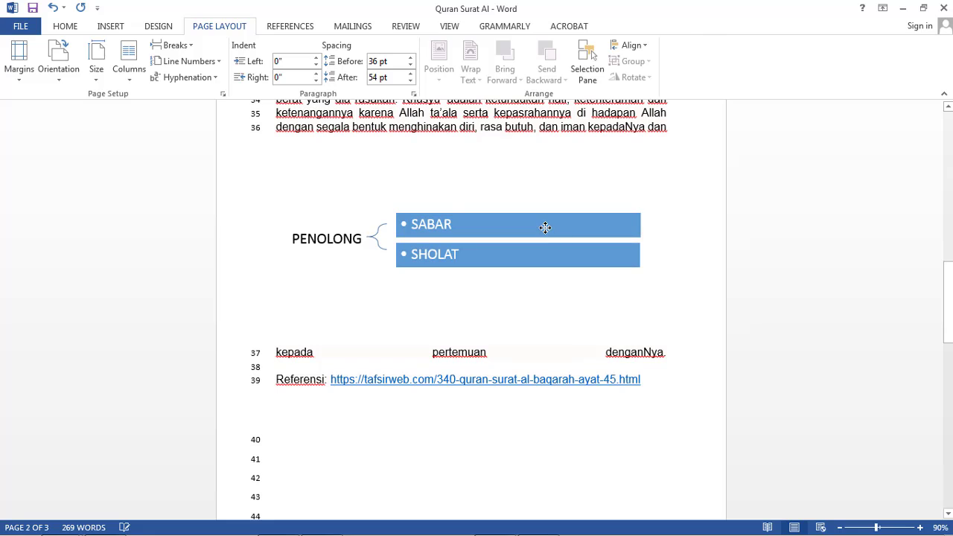
left_click(545, 227)
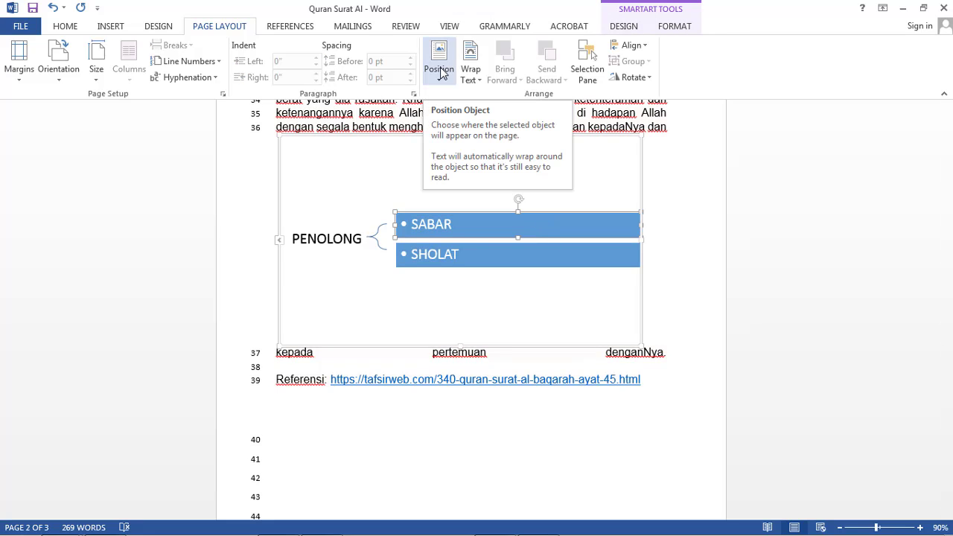
scroll(430, 251, "down", 15)
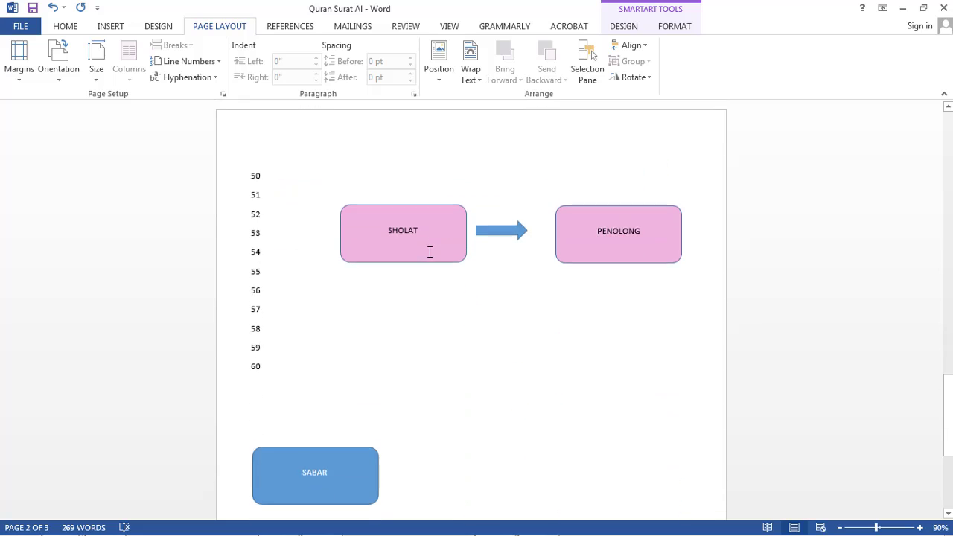
scroll(430, 251, "up", 4)
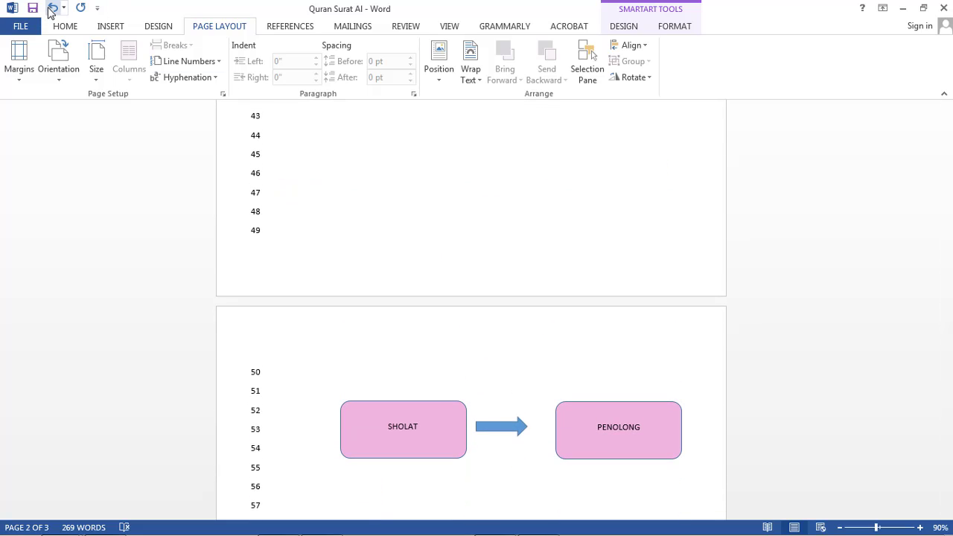
Undo all the spacing, indent and page layout changes until the document is back in its original state.
left_click(50, 10)
left_click(50, 10)
left_click(51, 11)
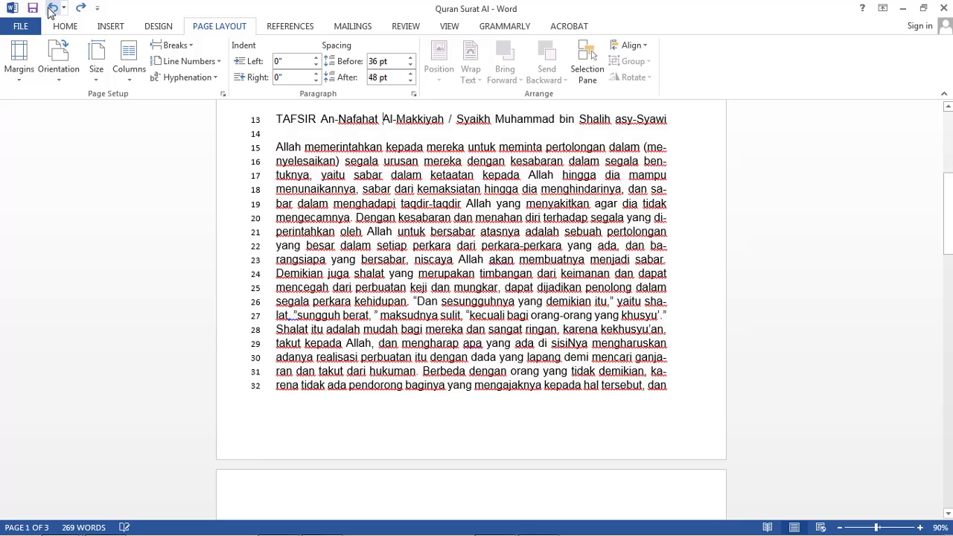
left_click(51, 10)
left_click(53, 9)
left_click(54, 9)
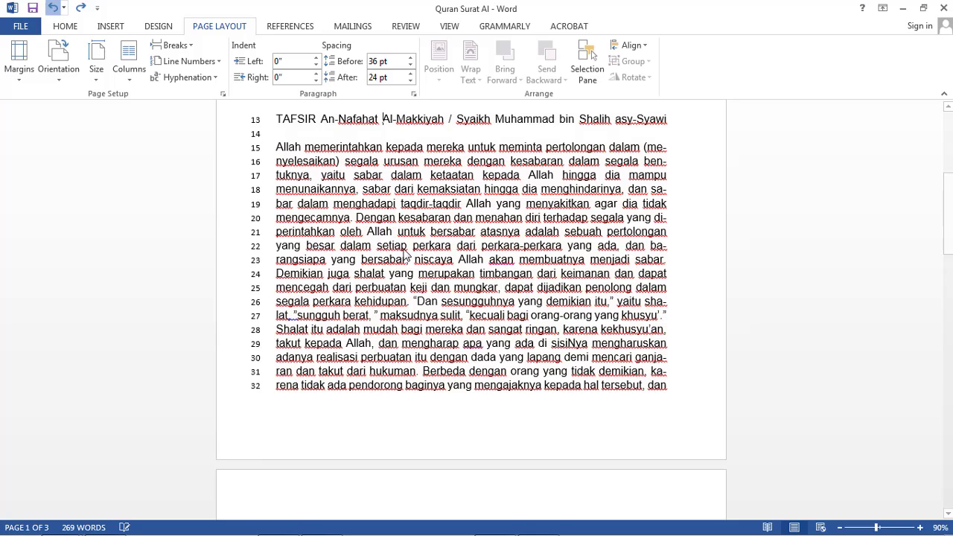
left_click(53, 8)
left_click(54, 8)
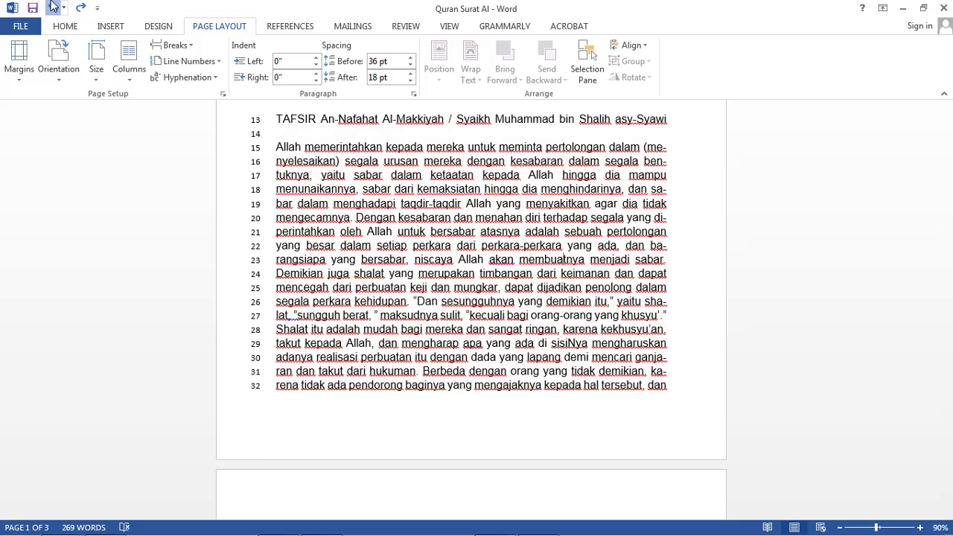
left_click(54, 7)
left_click(54, 8)
left_click(53, 7)
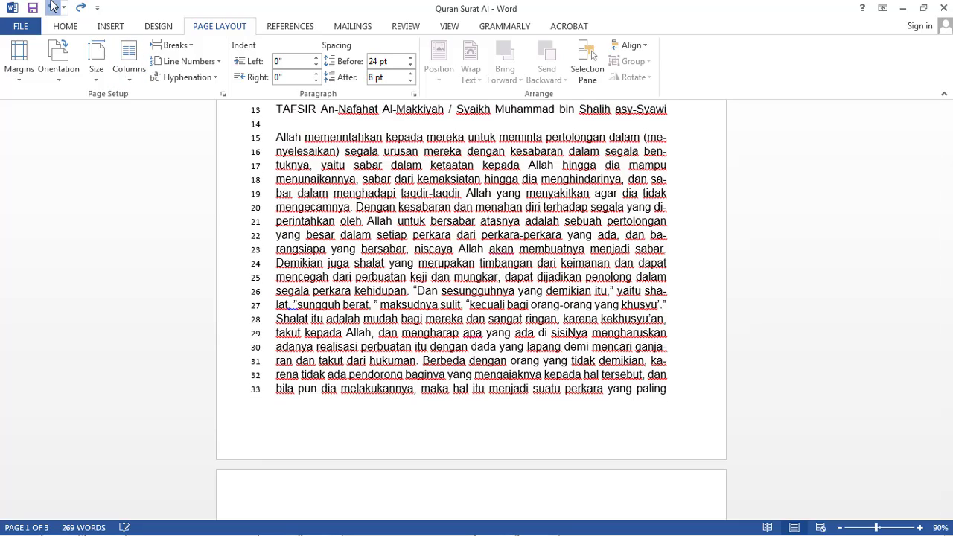
left_click(53, 7)
left_click(53, 8)
left_click(54, 8)
left_click(54, 7)
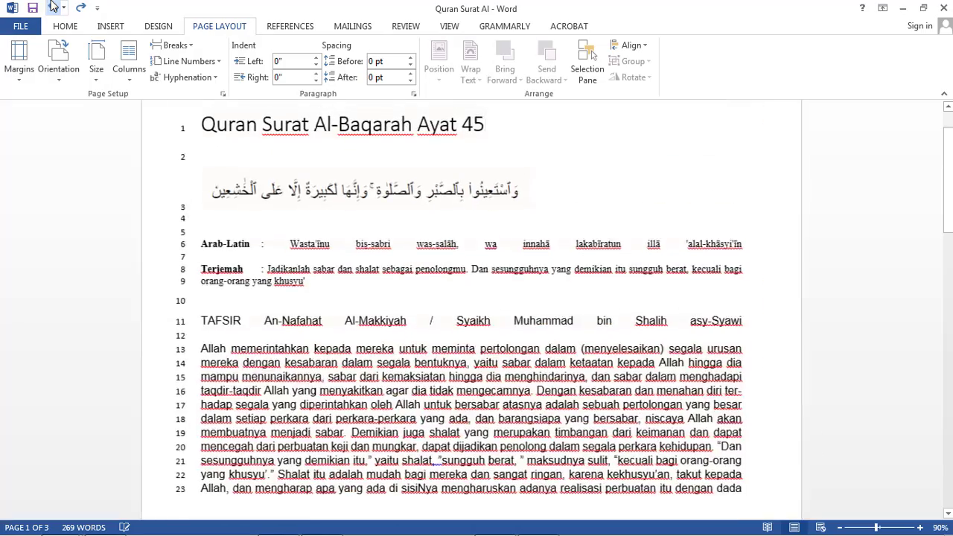
left_click(54, 7)
left_click(54, 7)
left_click(53, 8)
Select the blue SABAR rounded rectangle that is partly covered by the SHOLAT shape below the SmartArt diagram.
scroll(903, 395, "down", 10)
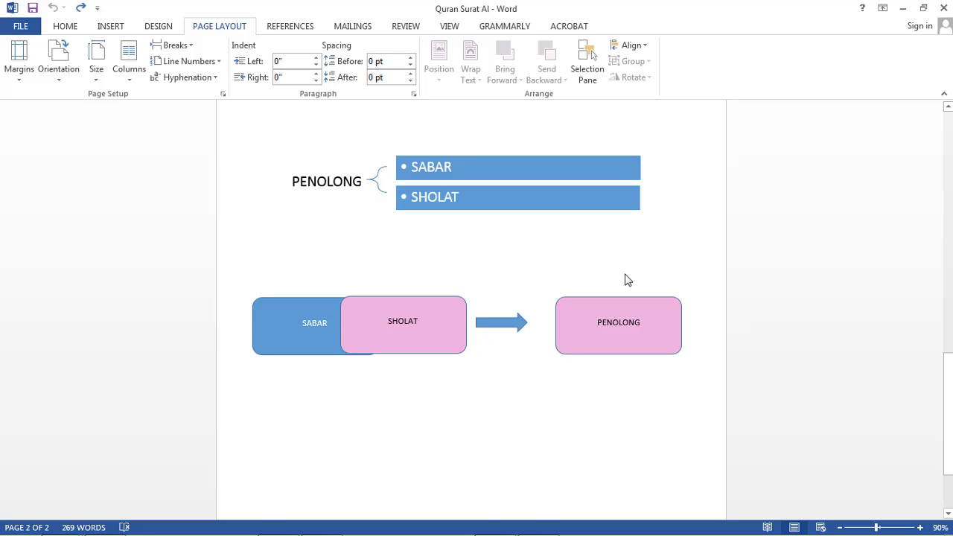
scroll(623, 261, "up", 3)
scroll(628, 265, "up", 4)
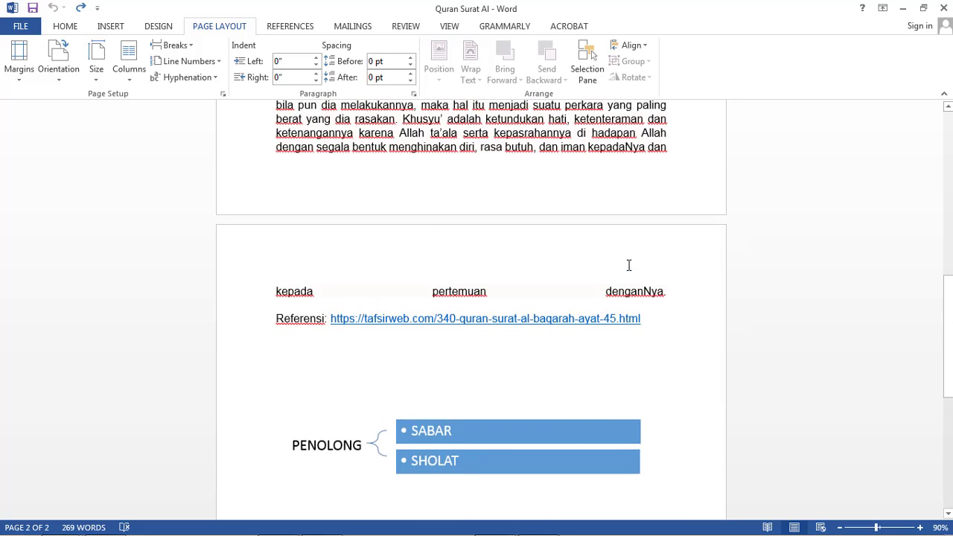
scroll(628, 266, "down", 5)
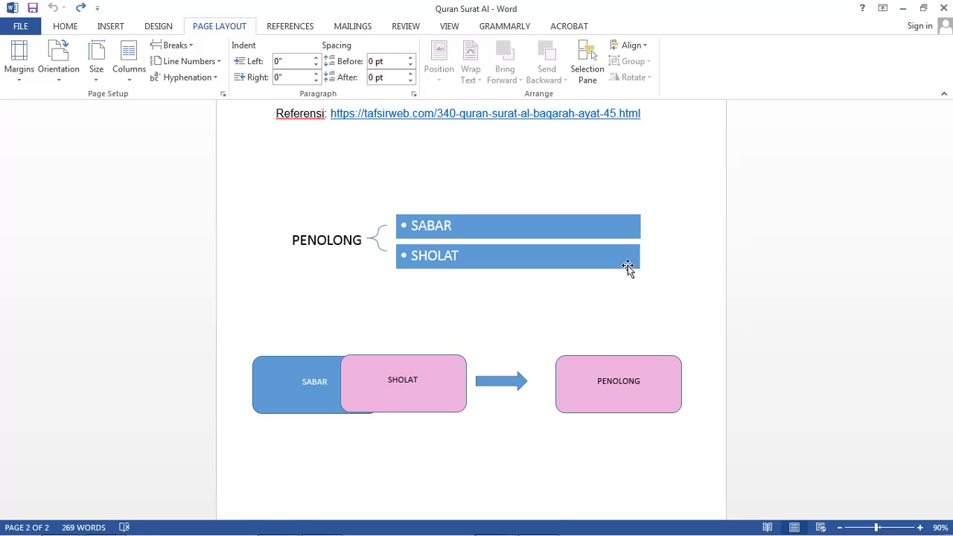
left_click(313, 365)
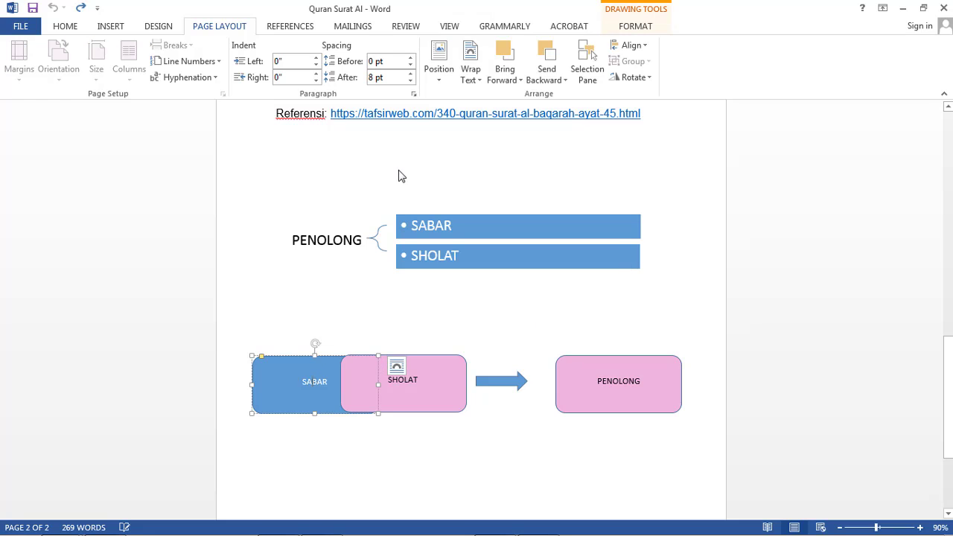